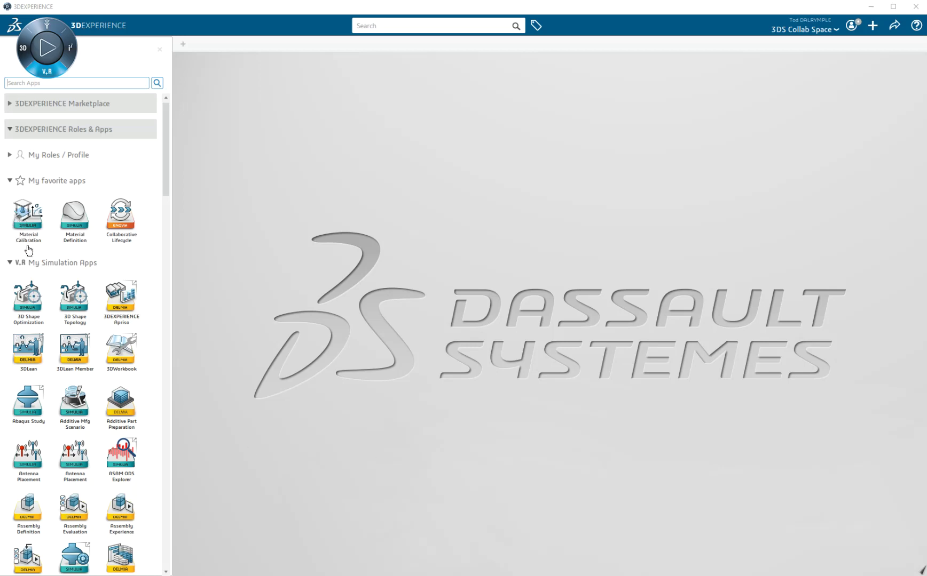
Launch Material Calibration from My favorite apps to start a new Physics Simulation
click(29, 219)
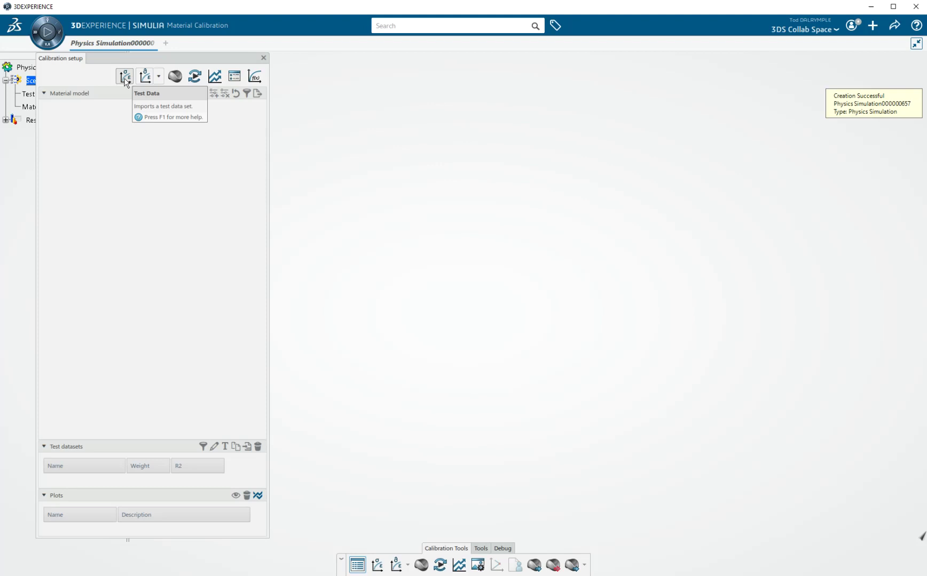
Choose ST_EB_PT_Vol_test_data.xlsx as the test data workbook and open it for import
click(125, 77)
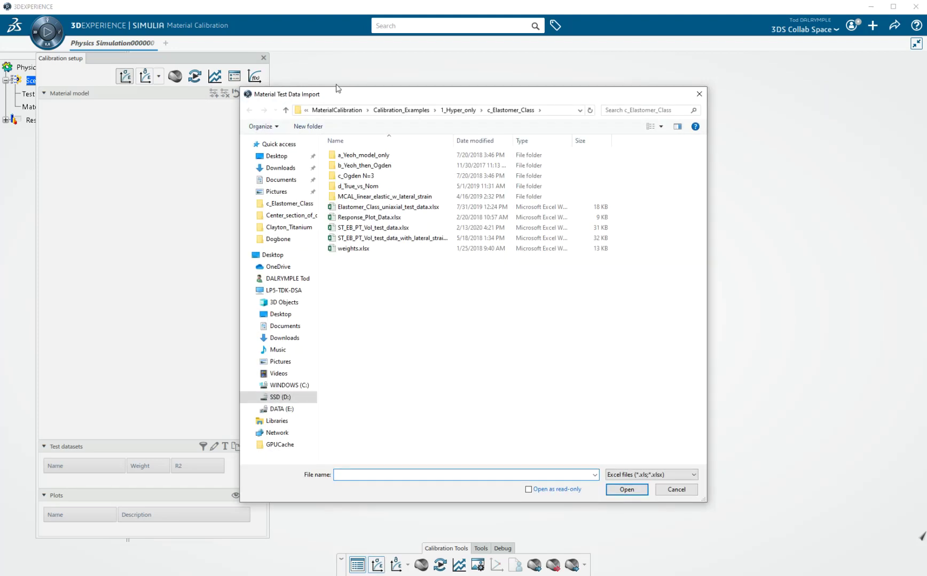
drag(338, 98, 316, 102)
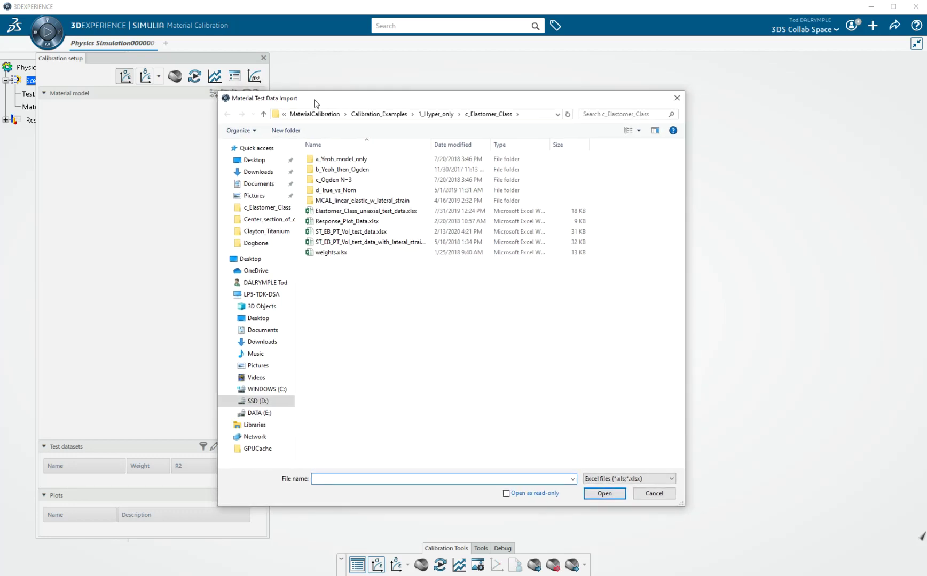
click(360, 234)
click(605, 492)
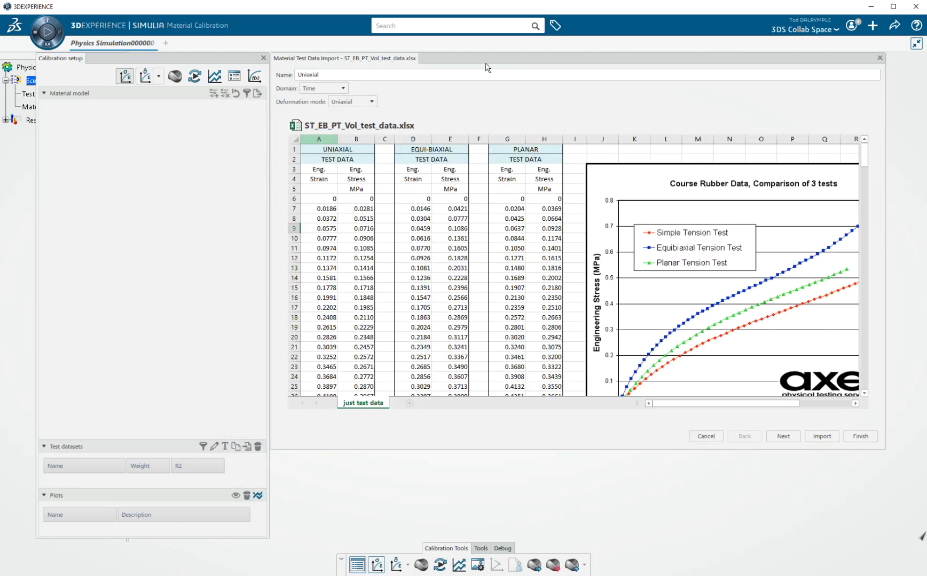
Enlarge the import window and select the uniaxial strain and stress columns A–B
drag(477, 72, 317, 117)
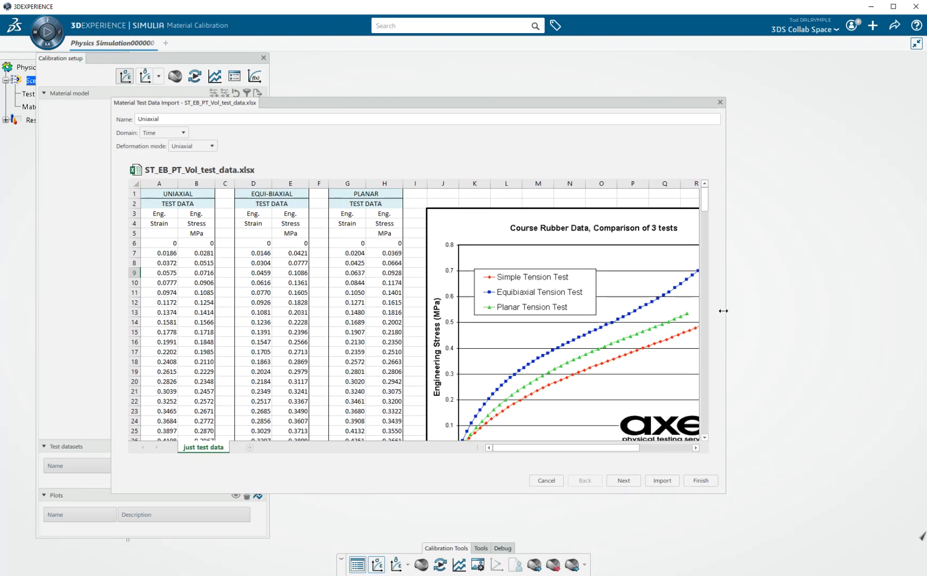
drag(722, 310, 846, 307)
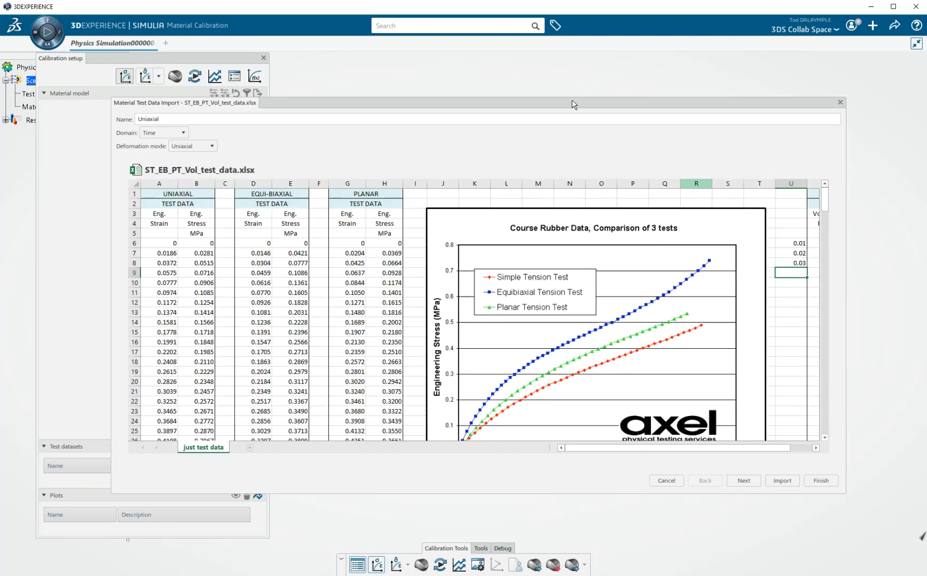
drag(574, 99, 573, 73)
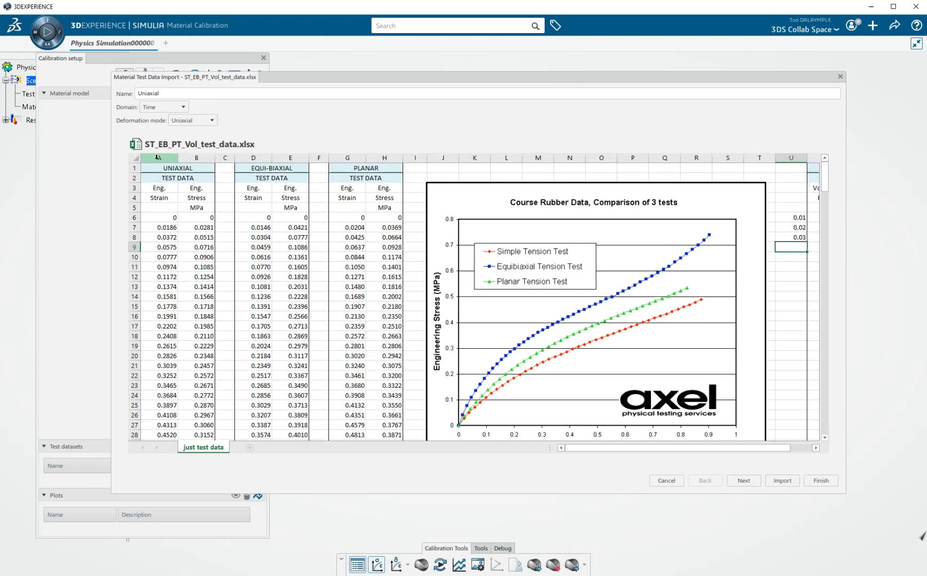
drag(158, 157, 195, 157)
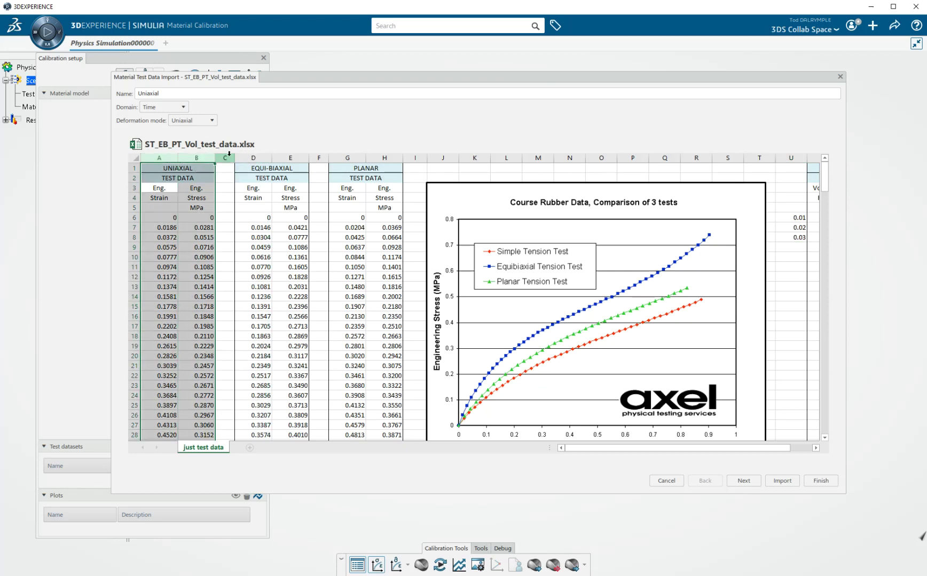
Keep Domain Time and Deformation mode Uniaxial, then reselect and copy columns A–B
click(176, 108)
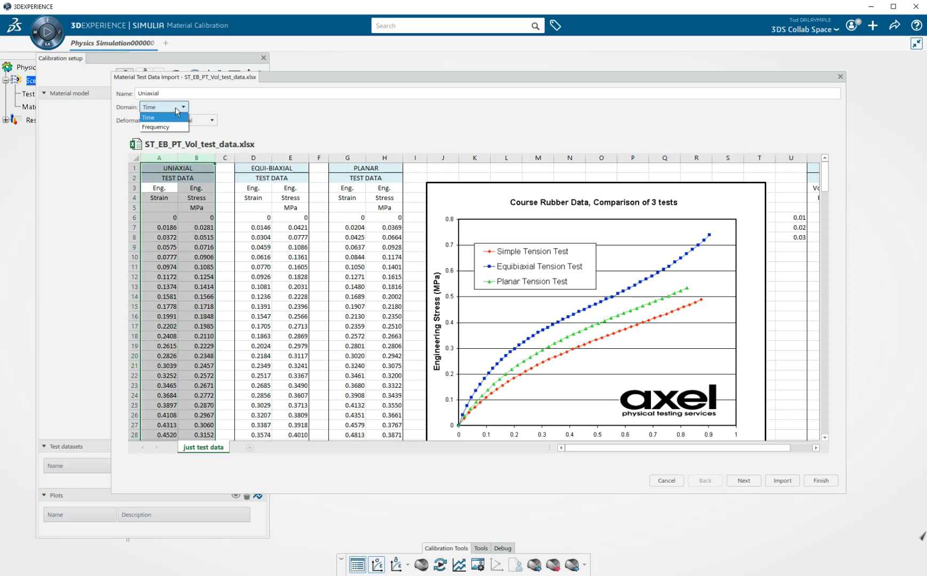
click(297, 114)
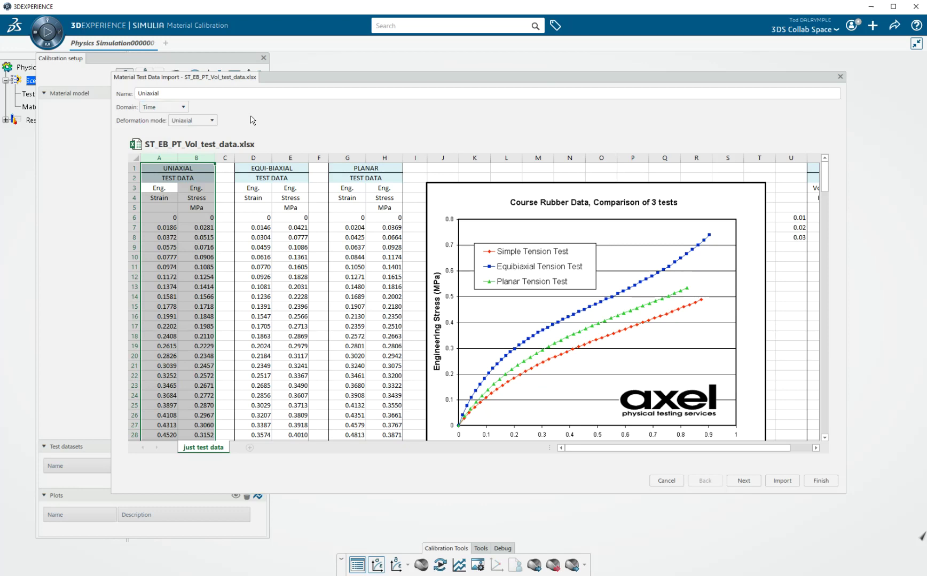
click(212, 121)
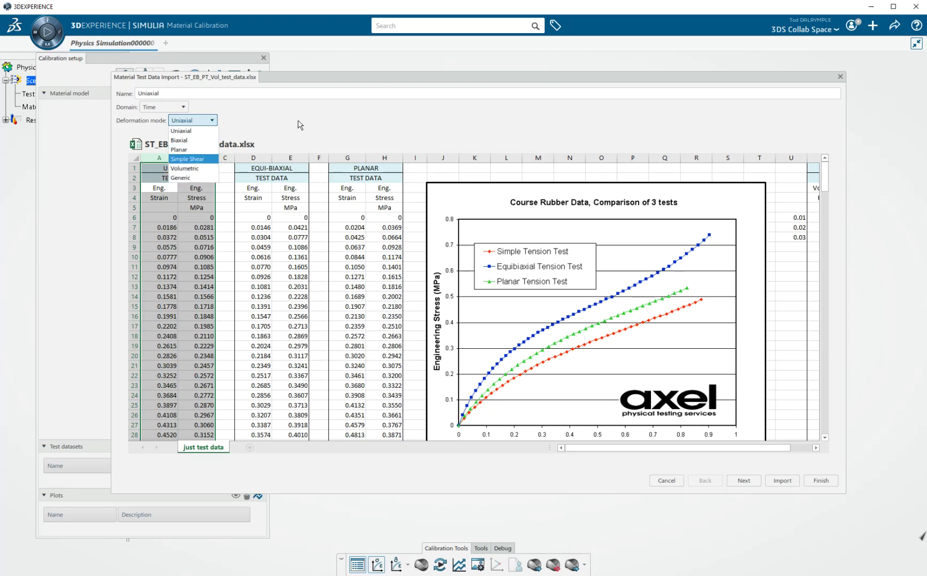
click(304, 128)
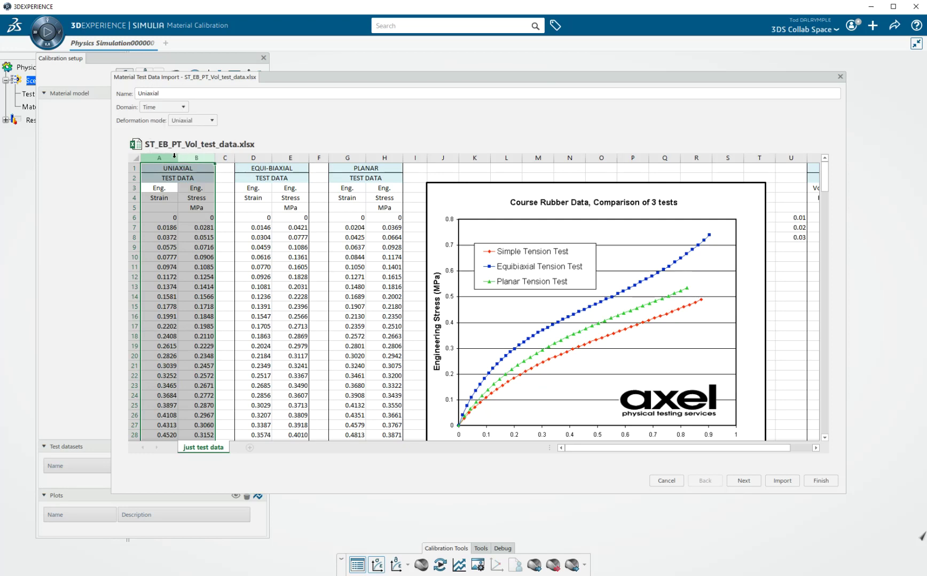
click(179, 159)
drag(178, 159, 197, 159)
key(ctrl+c)
click(737, 481)
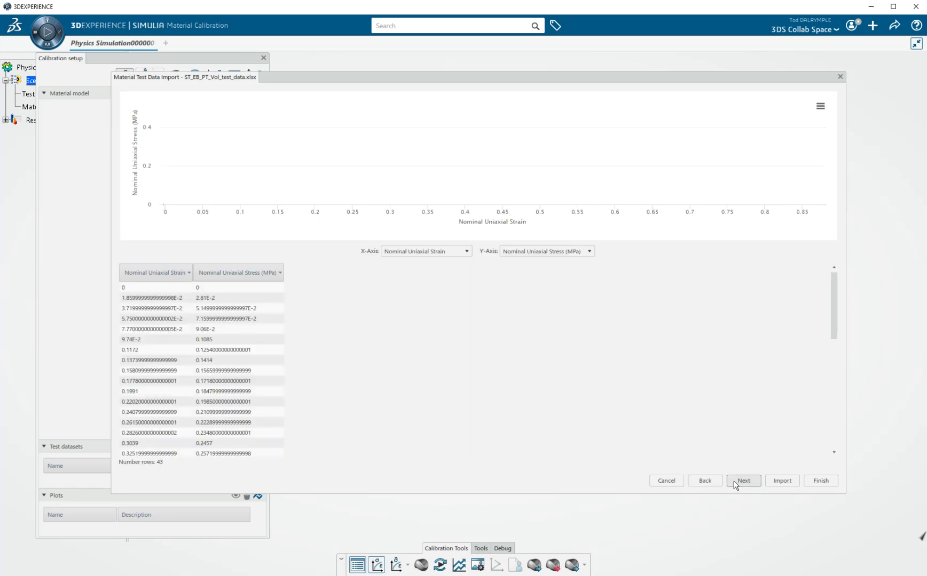
click(183, 278)
mouse_move(183, 279)
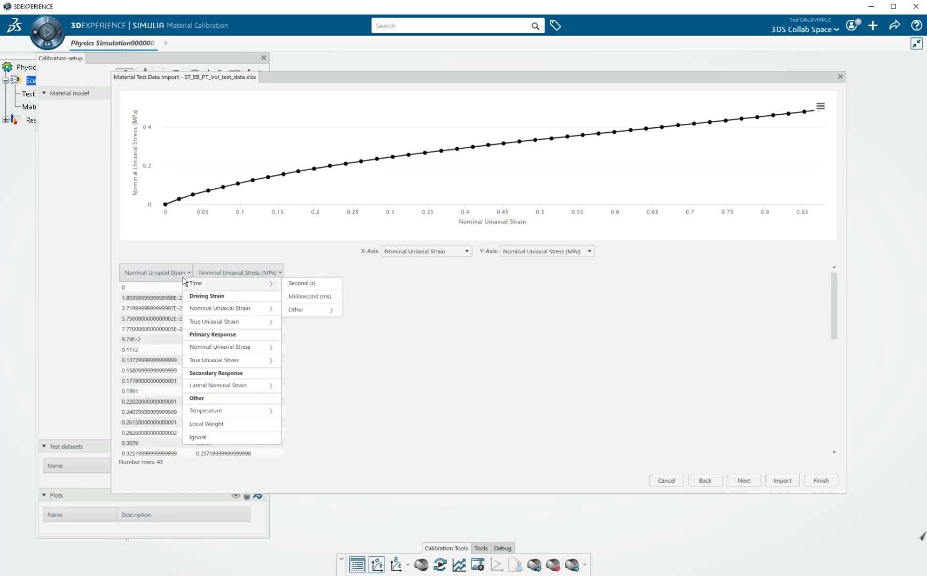
click(269, 276)
click(271, 276)
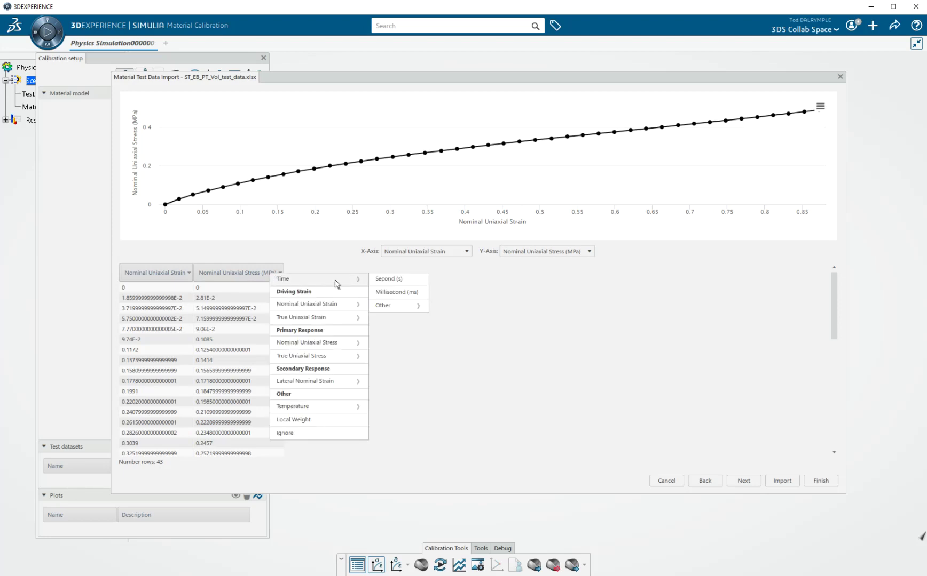
click(512, 308)
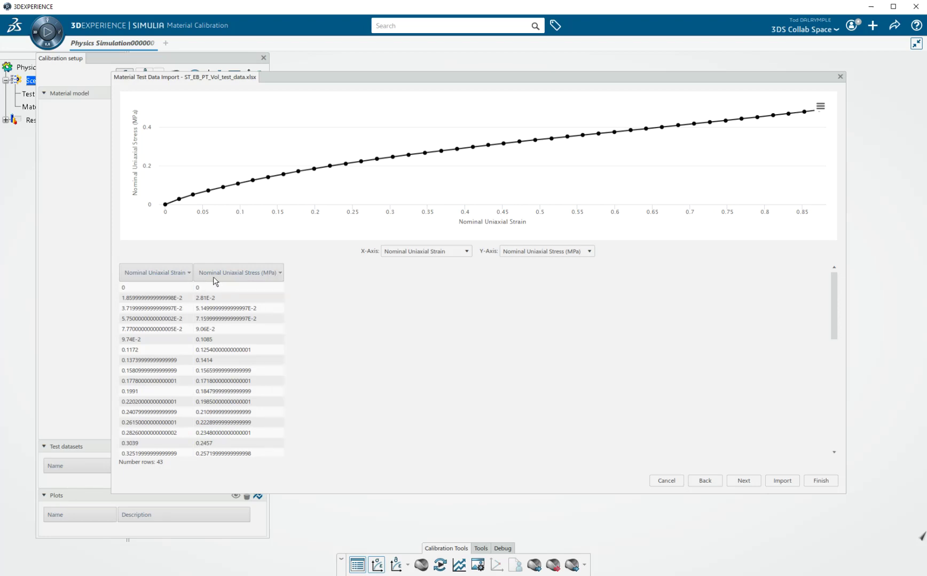
Pass the Time/Temperature page and import the uniaxial data as Uniaxial.1
click(743, 481)
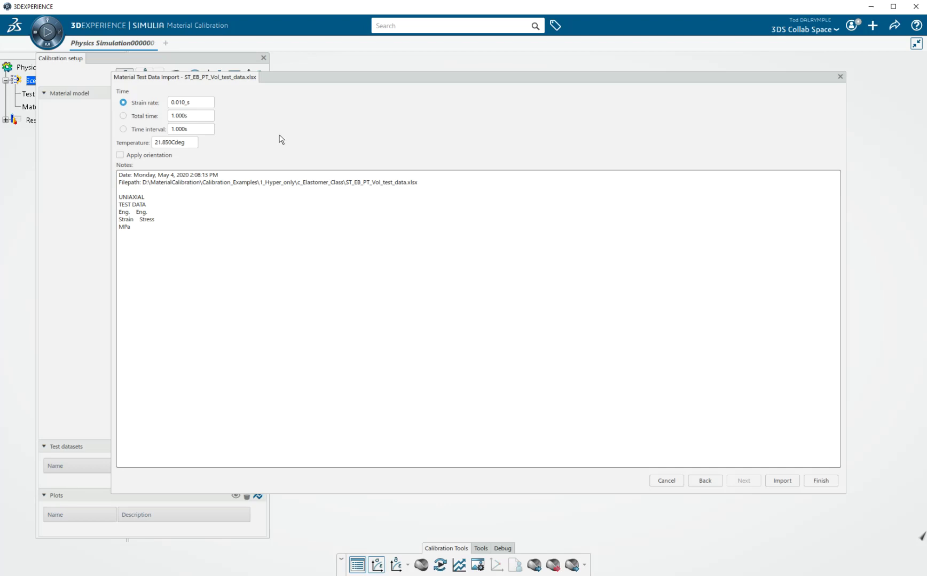
click(782, 484)
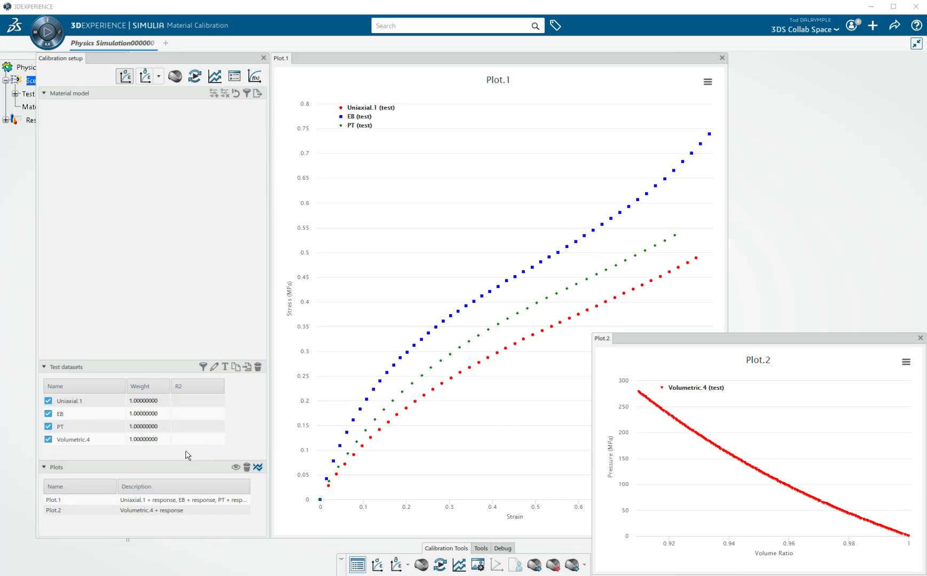
Select the Volumetric.4 row in the Test datasets table
click(96, 443)
click(91, 430)
click(94, 441)
click(84, 443)
Open the Volumetric.4 test data editor showing its full pressure curve
double_click(83, 439)
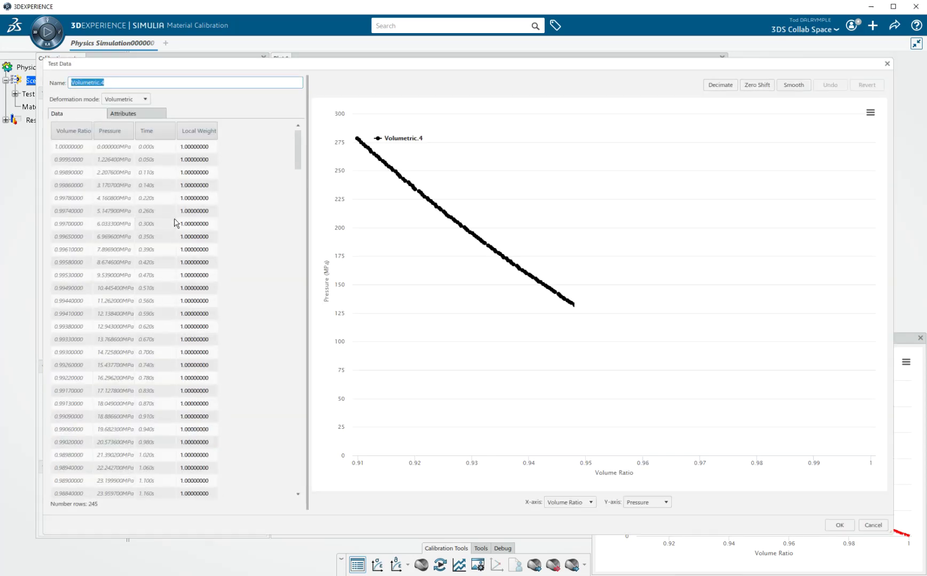
drag(356, 64, 325, 64)
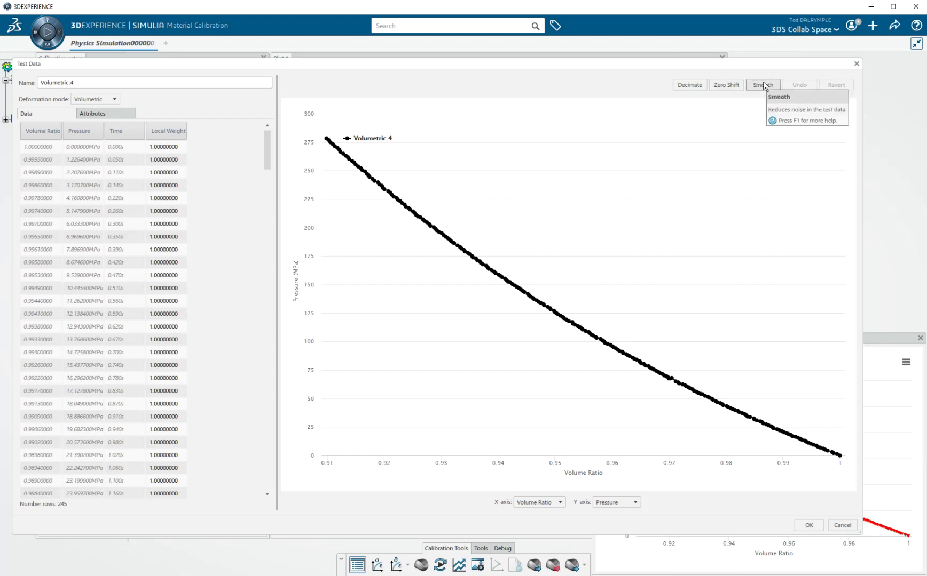
Decimate Volumetric.4 from 245 to 40 points, preview without the original curve, and commit
click(697, 86)
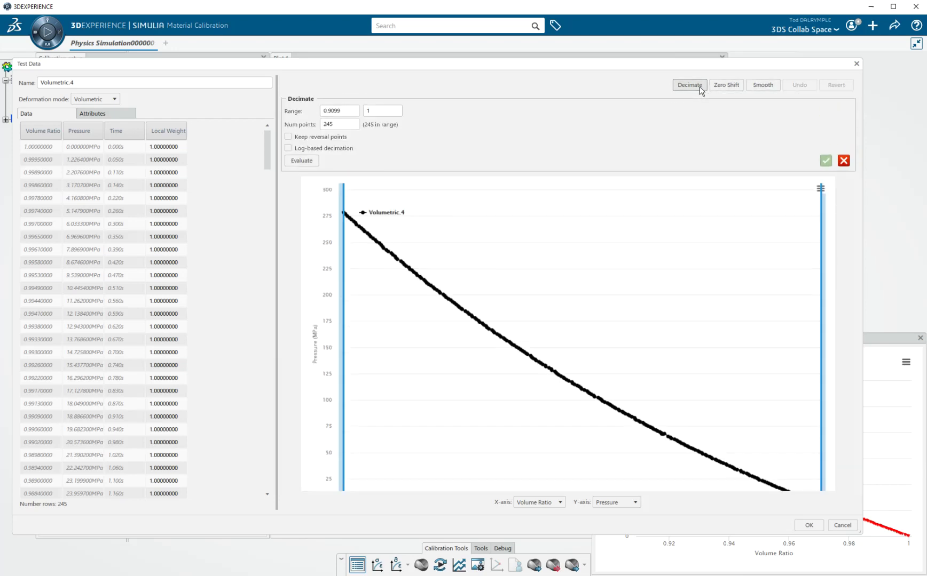
double_click(345, 125)
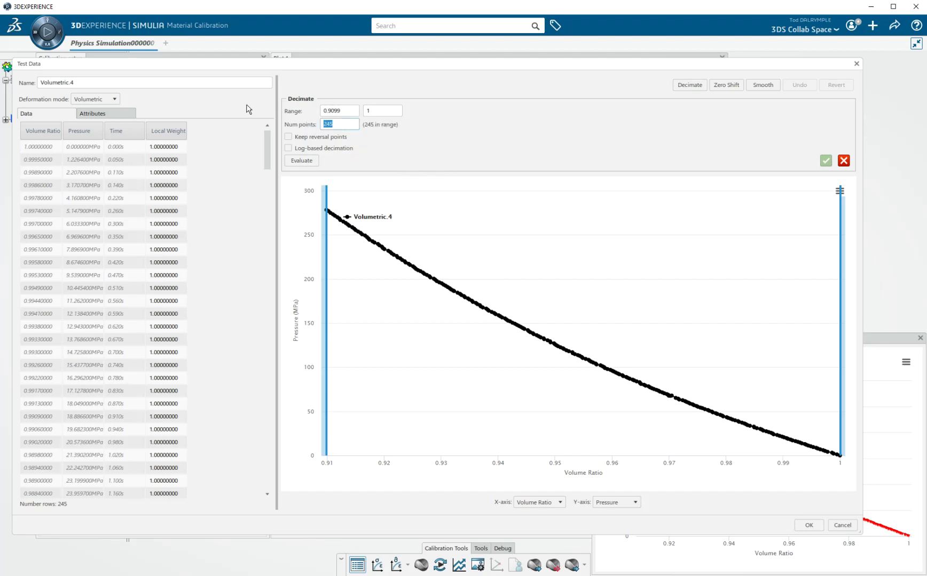
text(40)
click(301, 161)
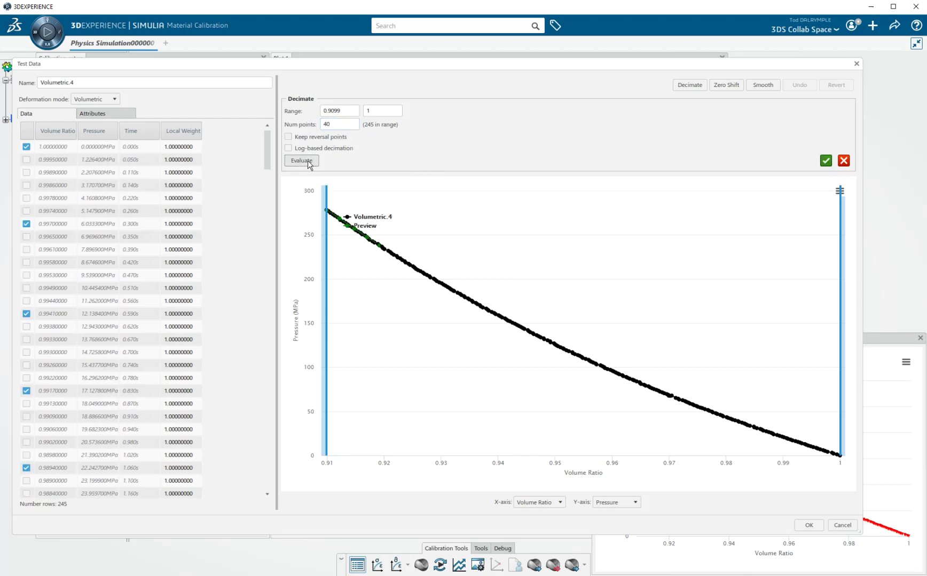
click(370, 219)
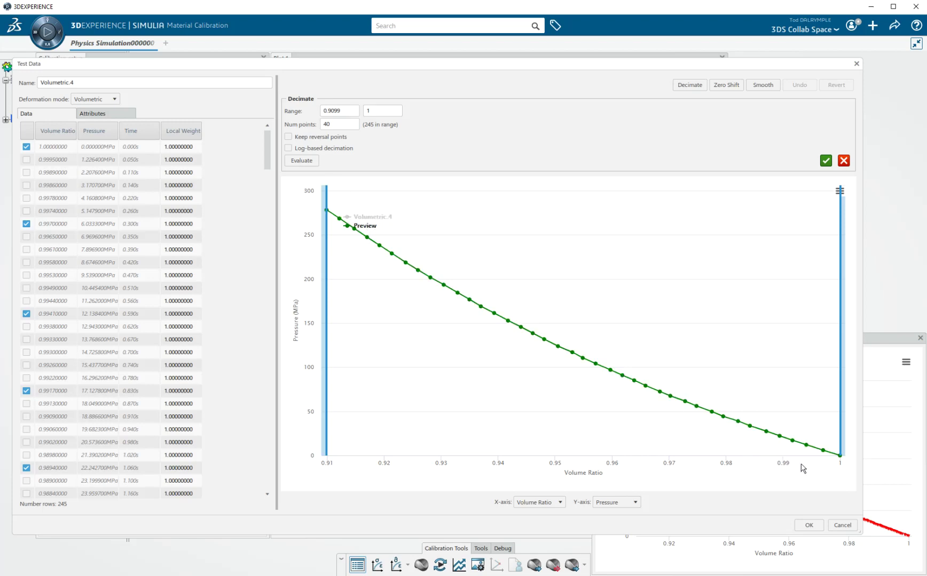
click(826, 161)
click(809, 525)
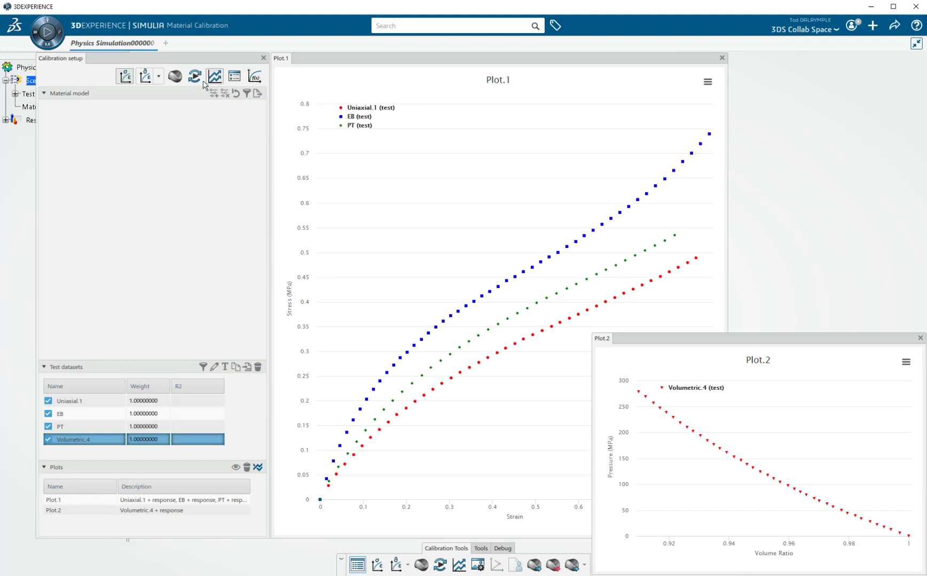
Add a Hyperelastic material model chosen from the fully expanded model tree
click(175, 76)
right_click(418, 117)
click(449, 131)
drag(452, 264, 452, 315)
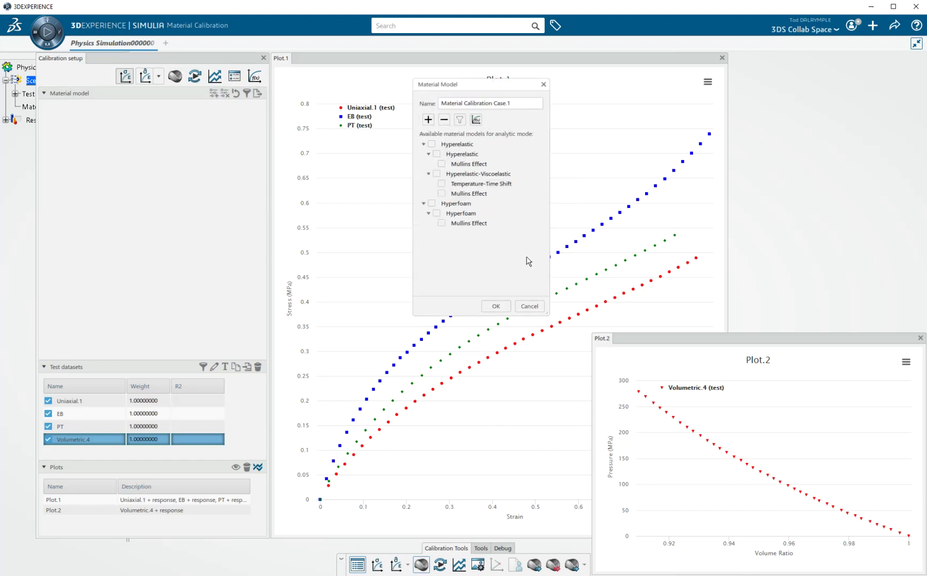
click(436, 154)
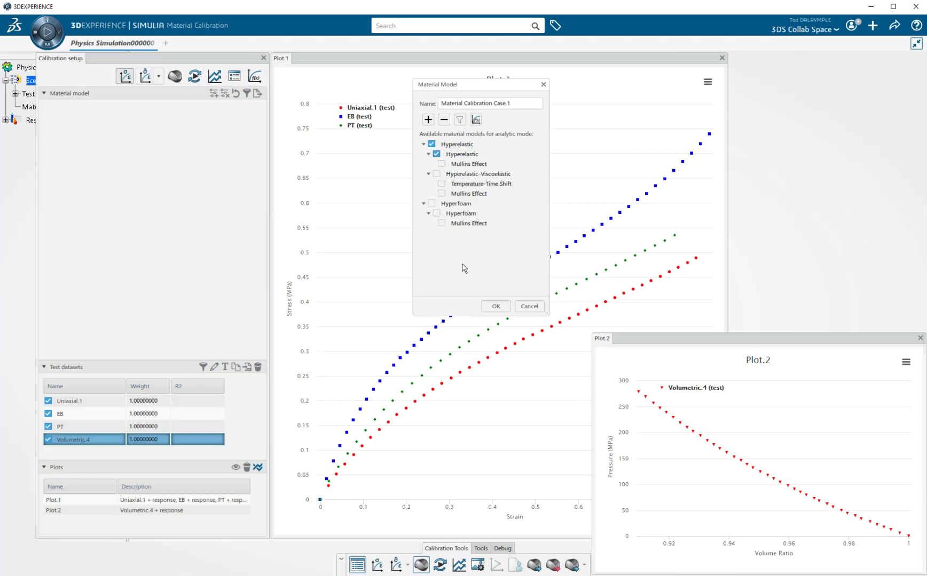
click(496, 306)
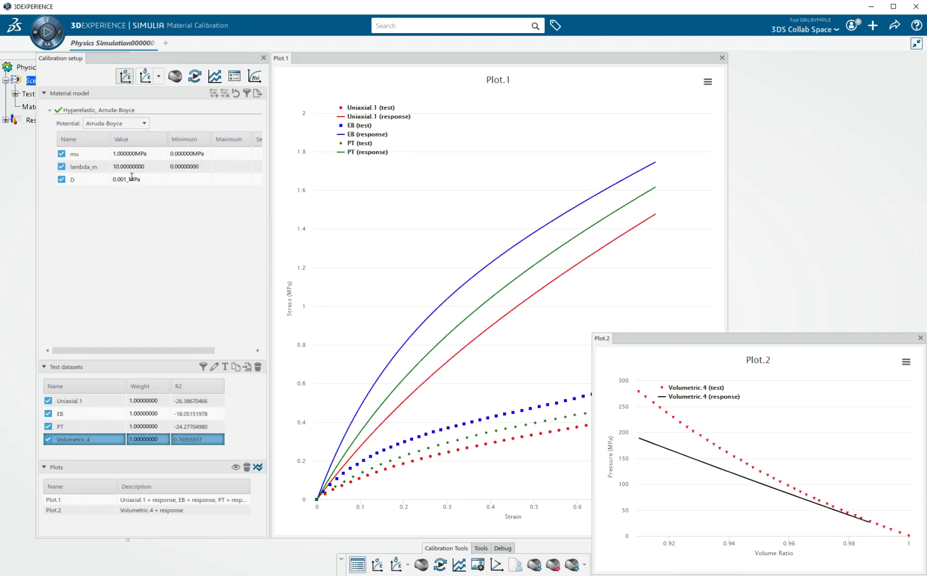
Set the potential to Yeoh, try C10 = 5, then reset parameters to defaults
click(115, 126)
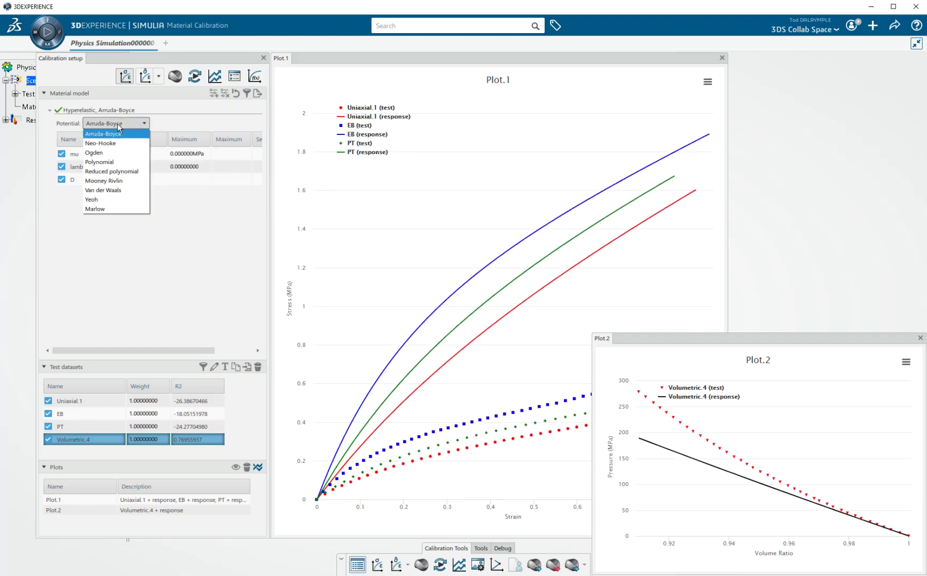
click(111, 200)
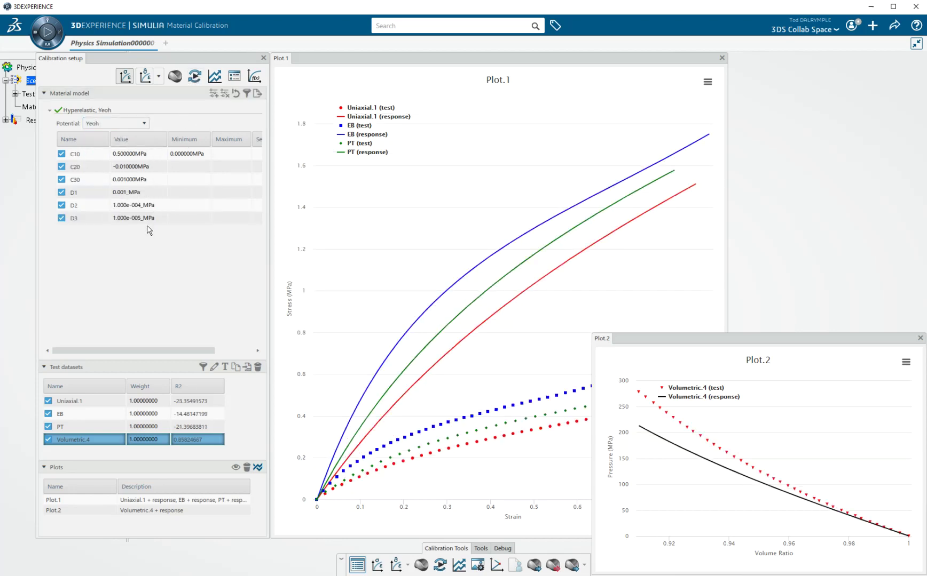
double_click(152, 155)
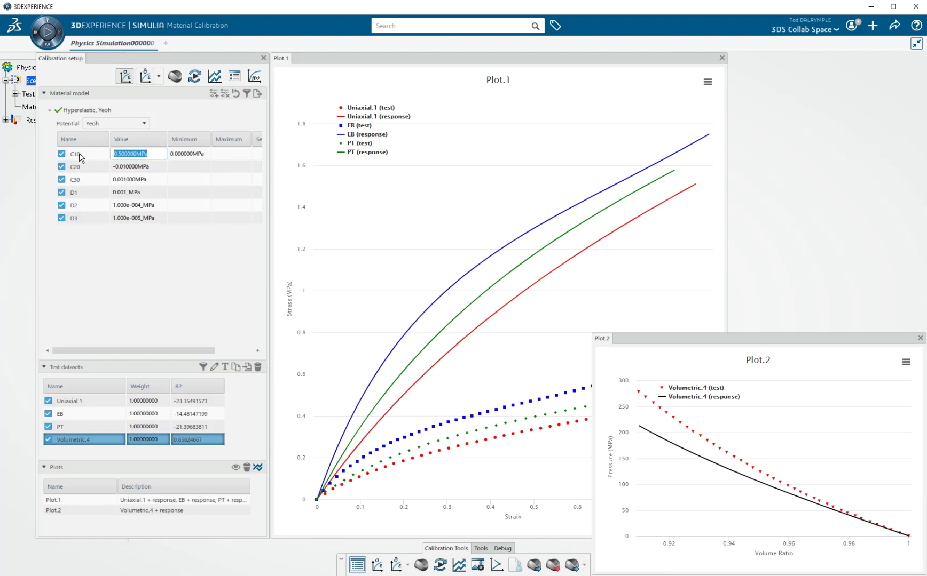
text(5)
key(Return)
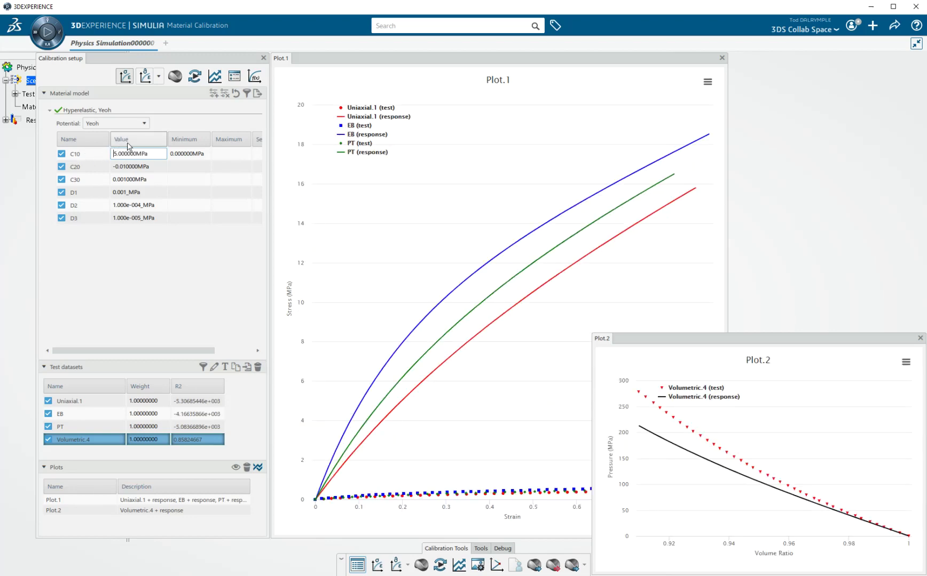
click(237, 96)
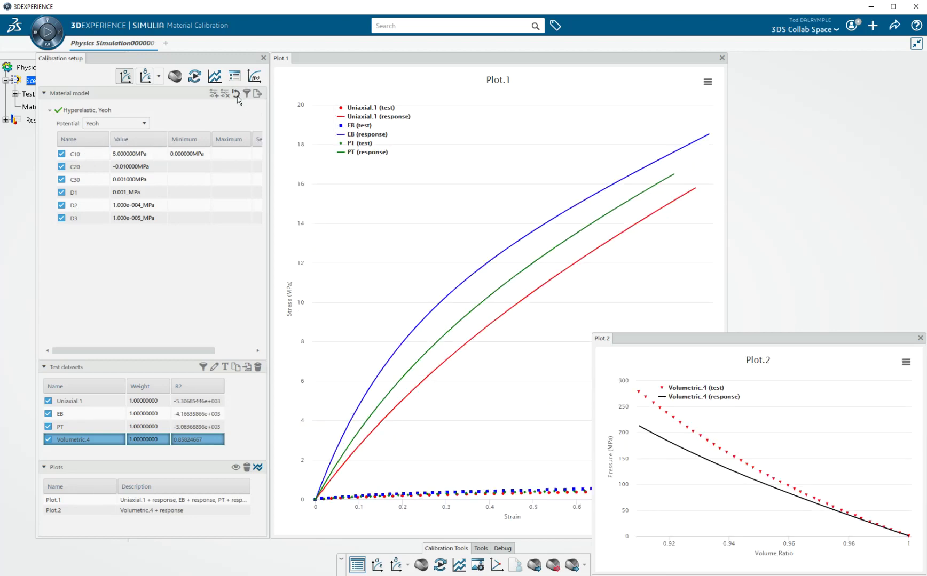
Run the calibration, fitting Yeoh C10 to 0.175764 MPa across all four datasets
click(195, 78)
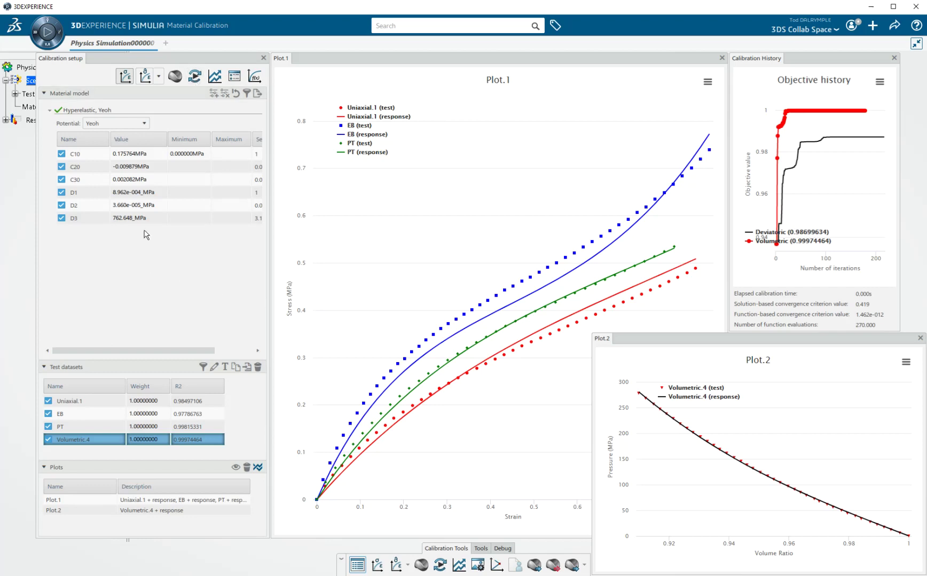
Switch the hyperelastic potential to Ogden with order 3 and calibrate it, giving mu1 0.310176 MPa
click(143, 126)
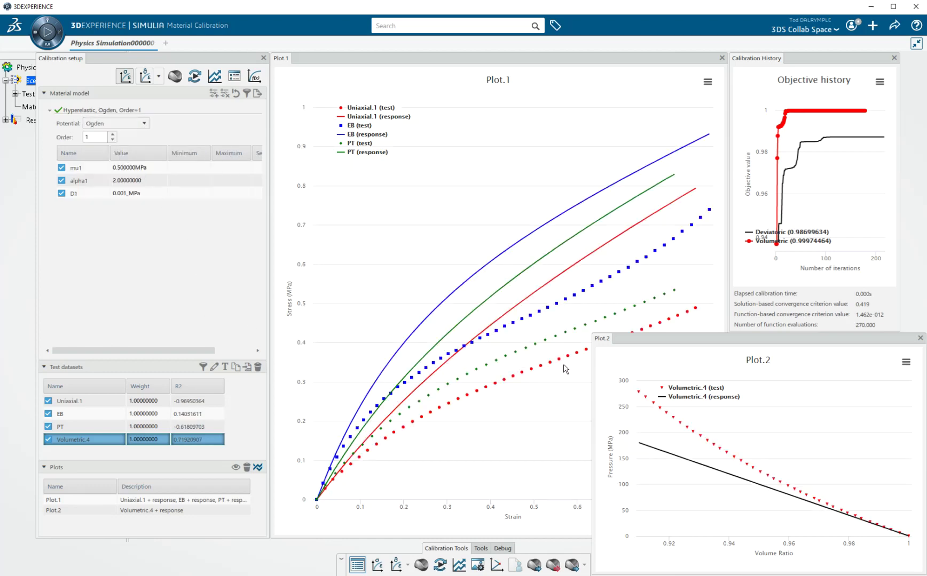
double_click(96, 137)
key(Return)
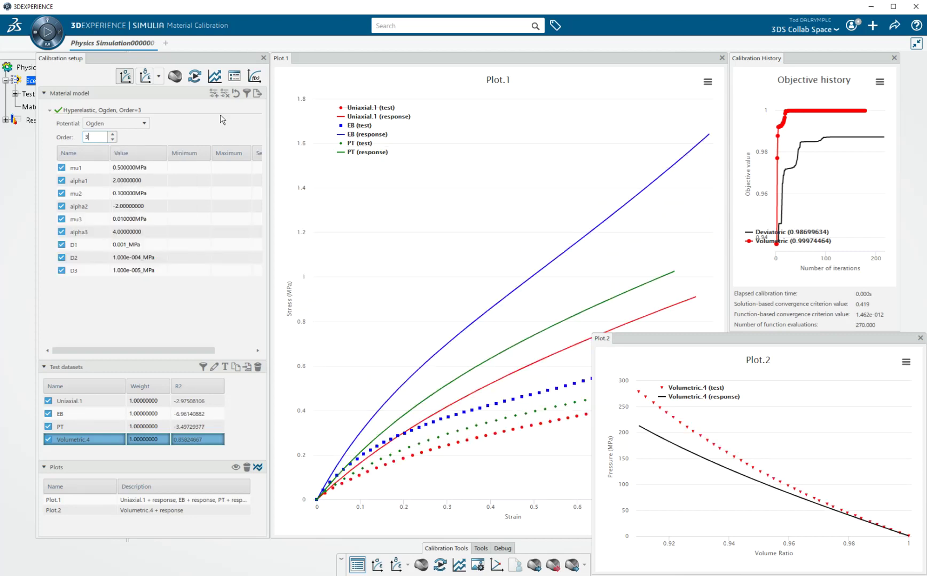
click(202, 78)
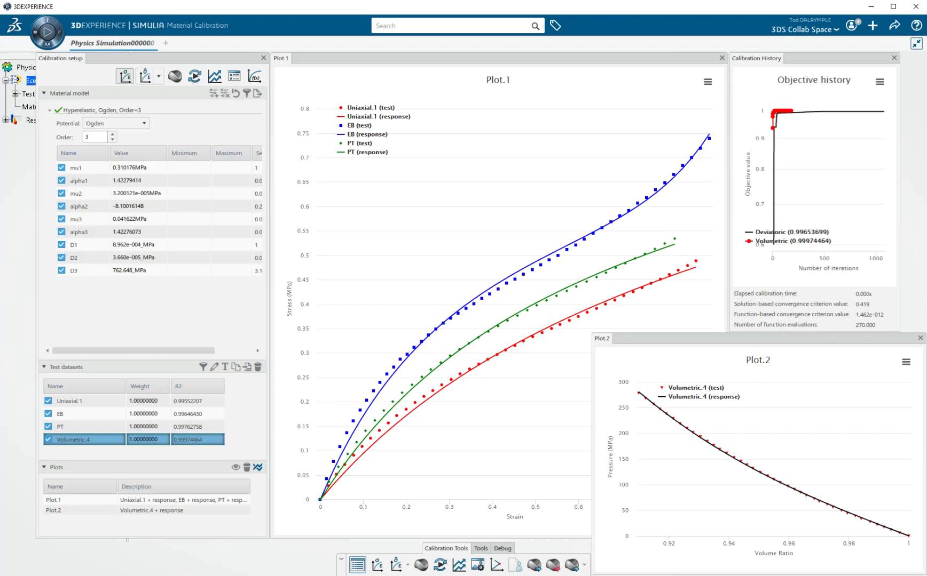
Close Calibration History and show the Material Model dialog in numerical mode, moved and enlarged
click(894, 57)
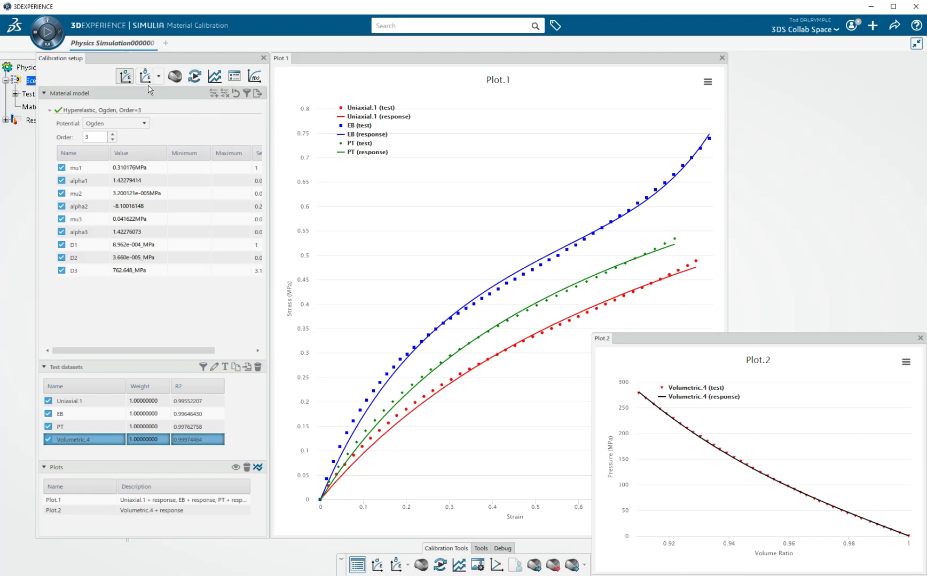
click(175, 76)
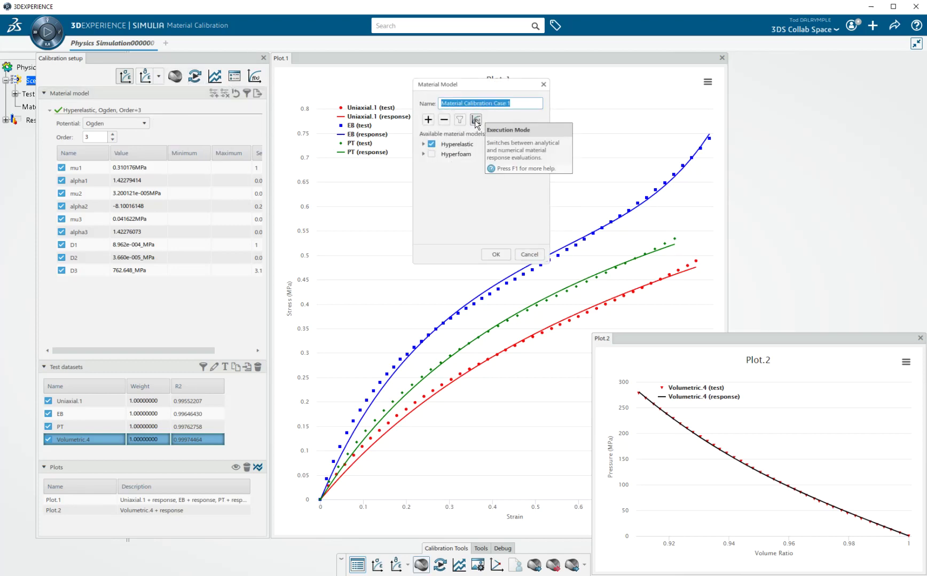
click(475, 120)
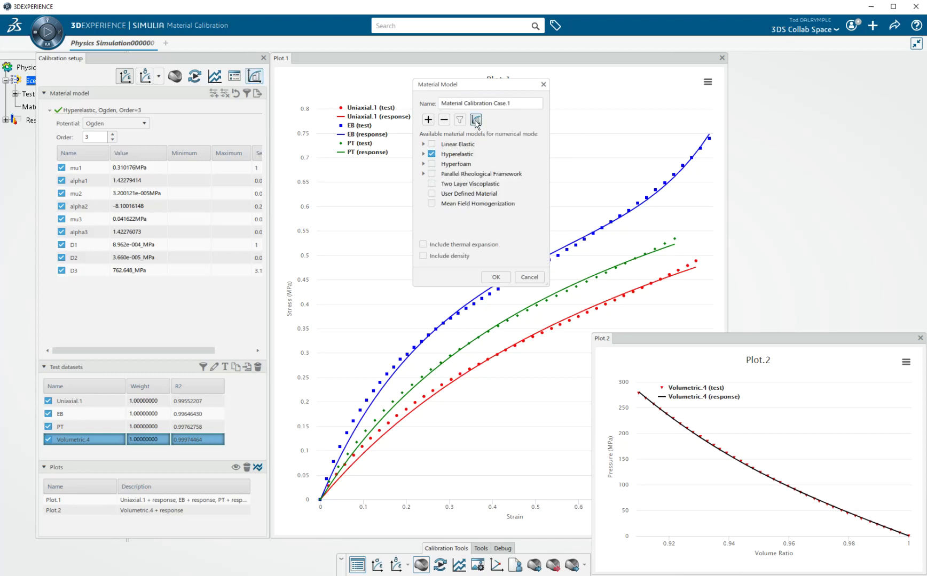
drag(490, 90, 450, 56)
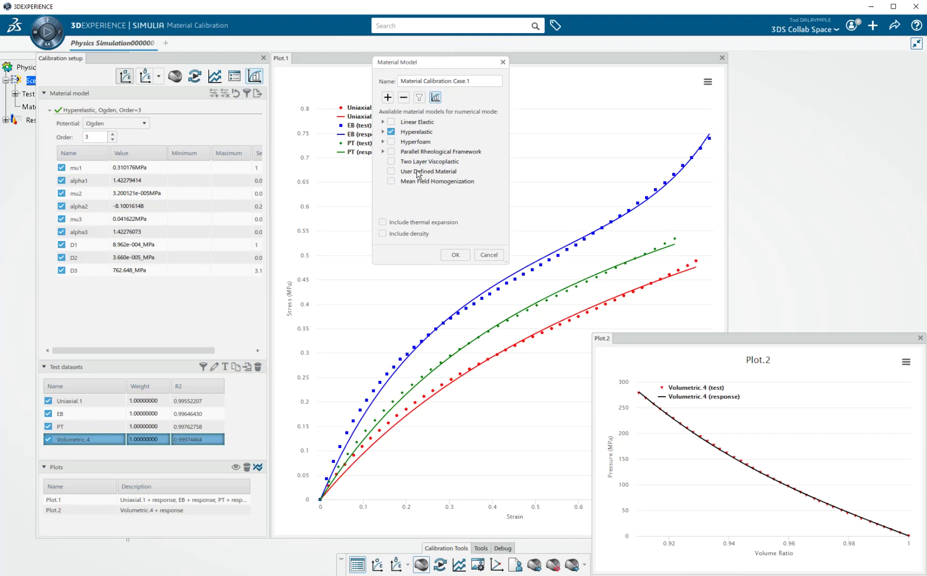
drag(409, 263, 400, 540)
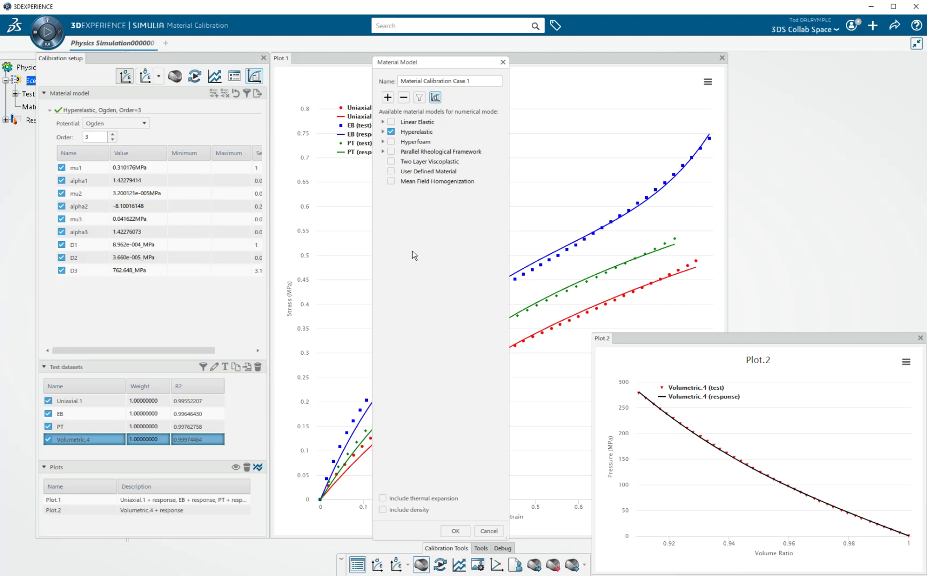
Expand Linear Elastic, Elastic-Plastic other, then all model tree branches, and drag the dialog taller
click(383, 122)
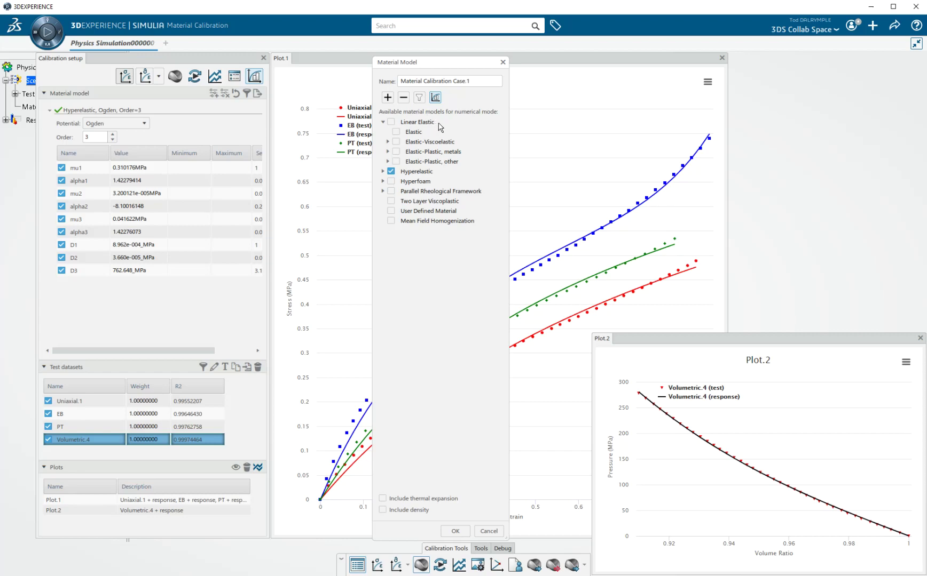
mouse_move(457, 167)
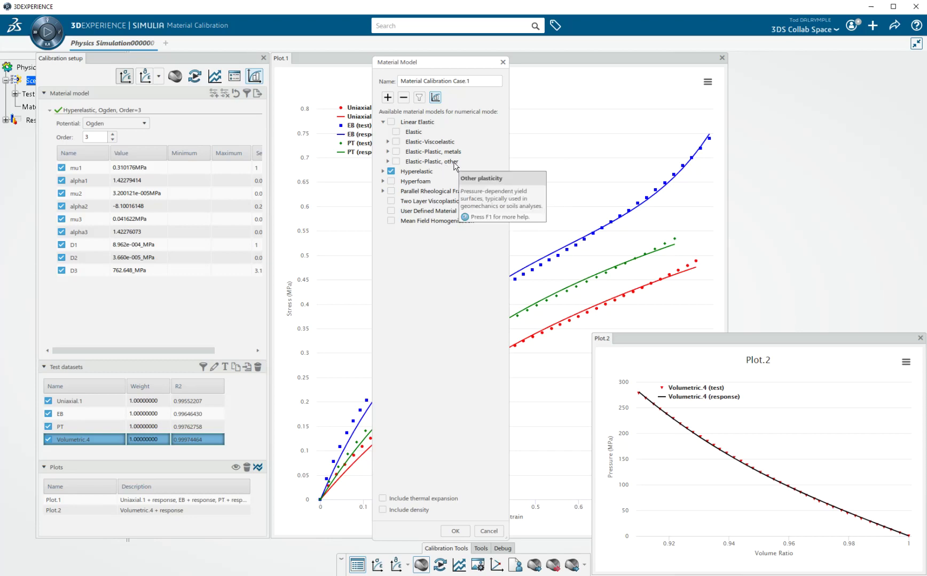
click(388, 161)
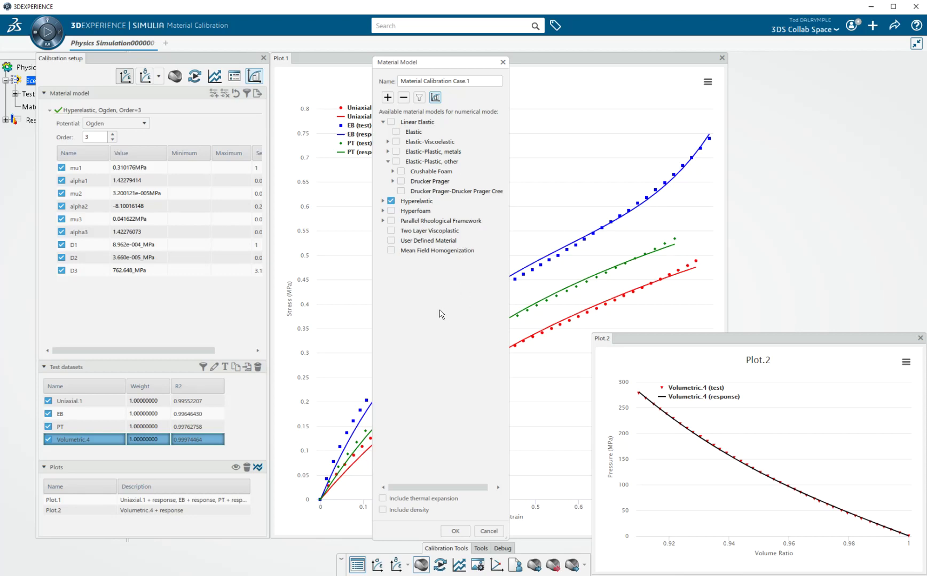
right_click(388, 116)
click(398, 113)
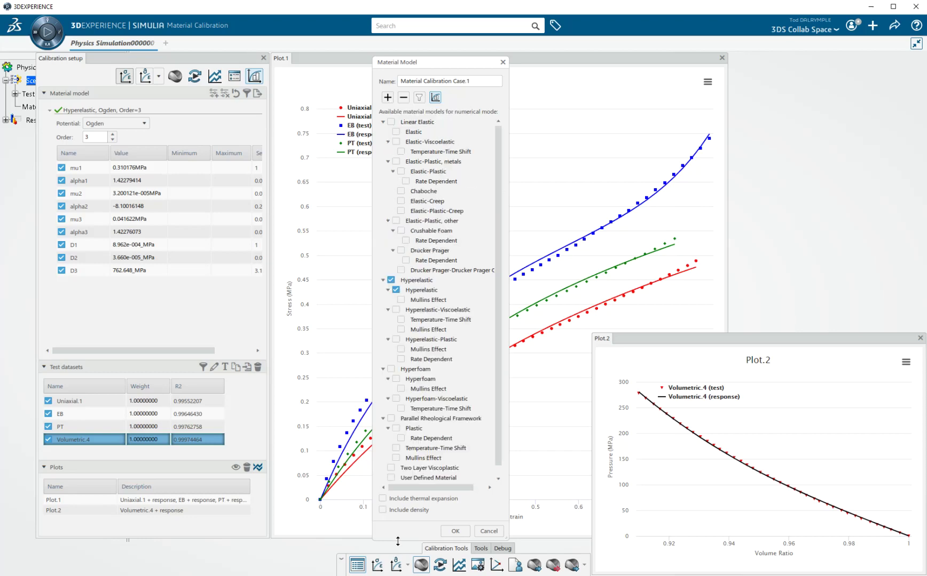
drag(395, 539, 415, 557)
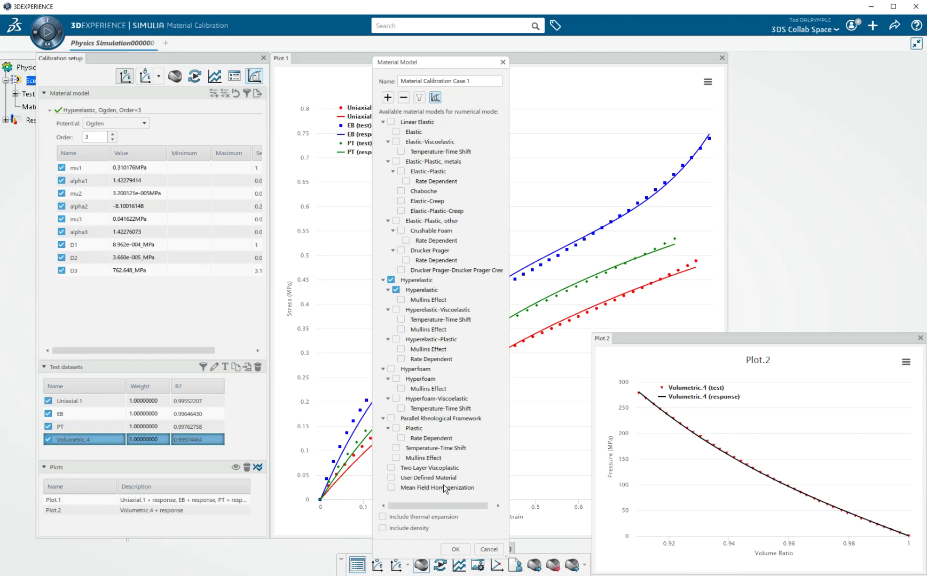
mouse_move(435, 424)
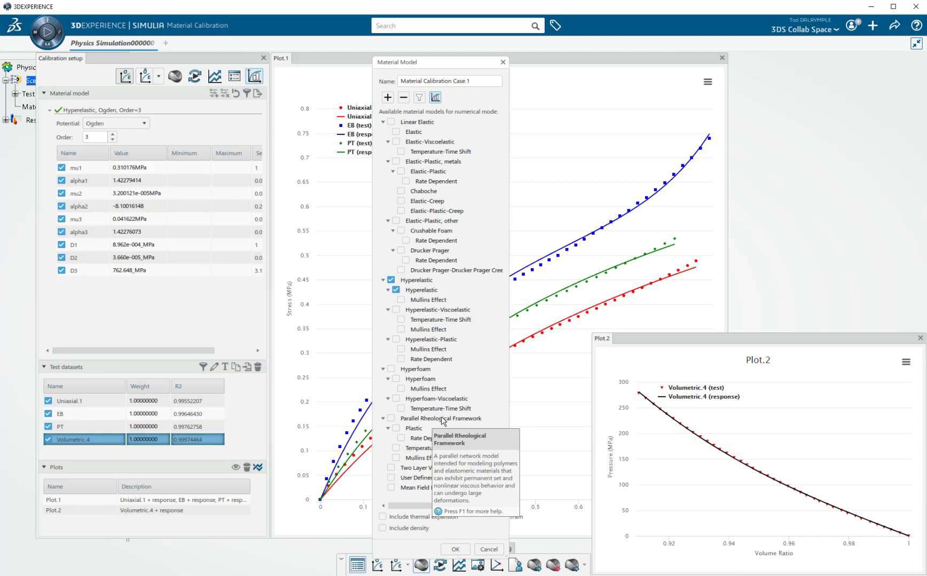